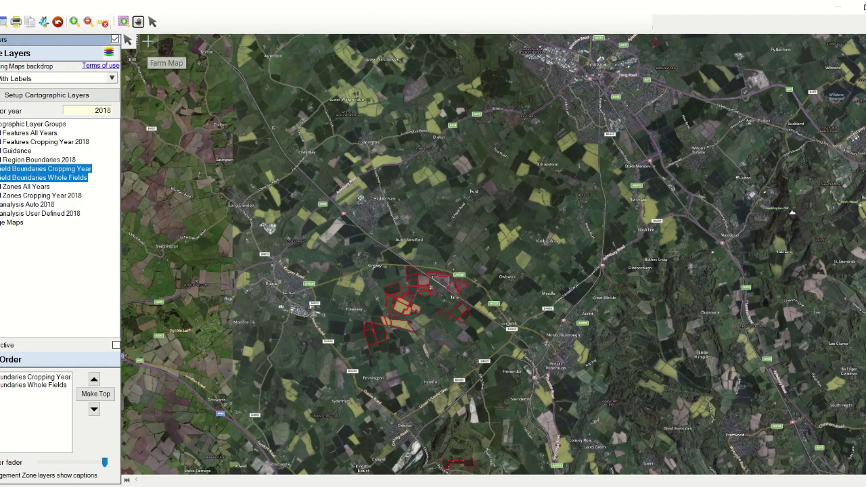
Show only the Field Boundaries Cropping Year layer and zoom in on the red-outlined fields
click(45, 176)
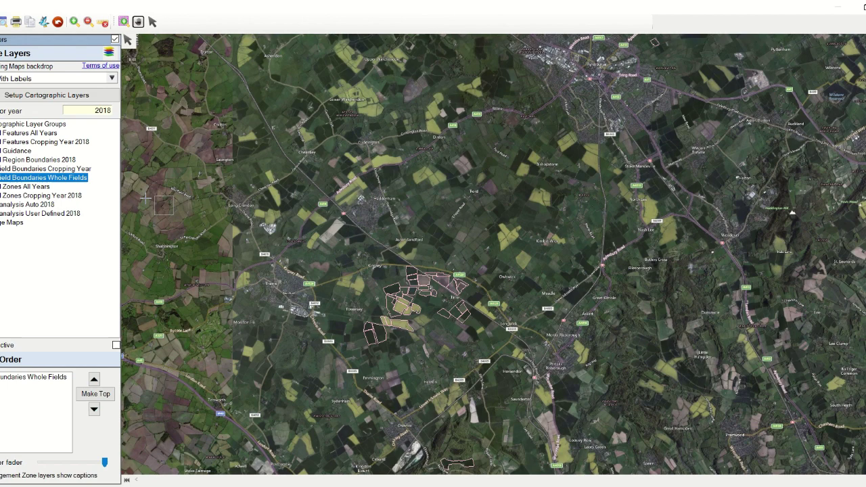
ctrl+click(67, 168)
ctrl+click(75, 178)
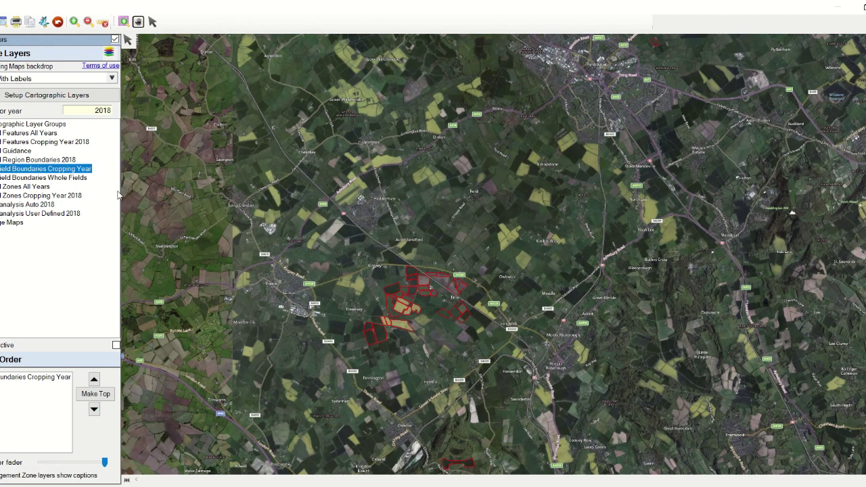
scroll(271, 277, up, 1)
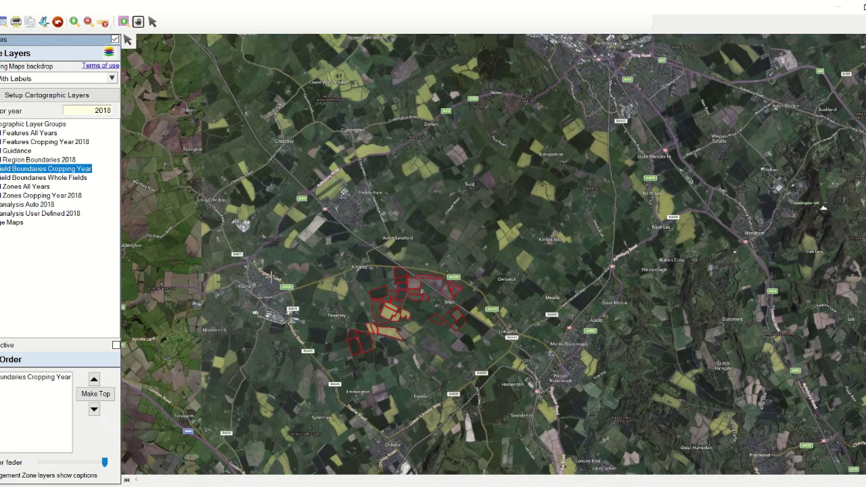
scroll(271, 277, up, 1)
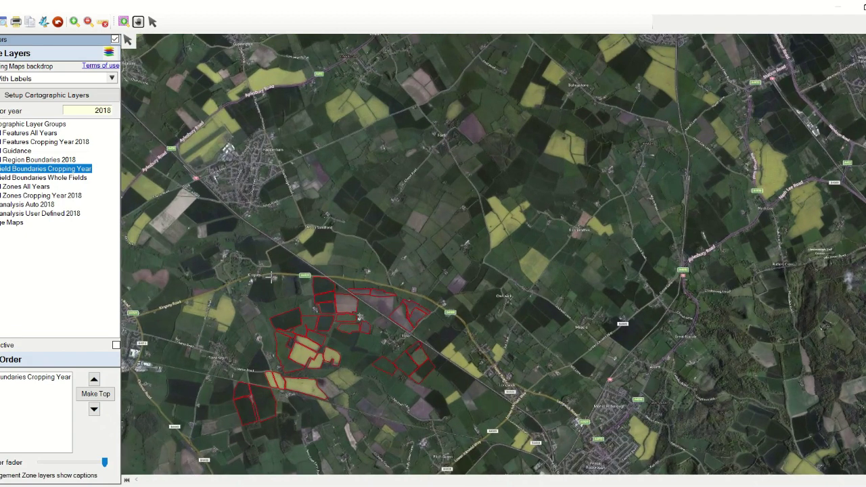
scroll(270, 277, up, 1)
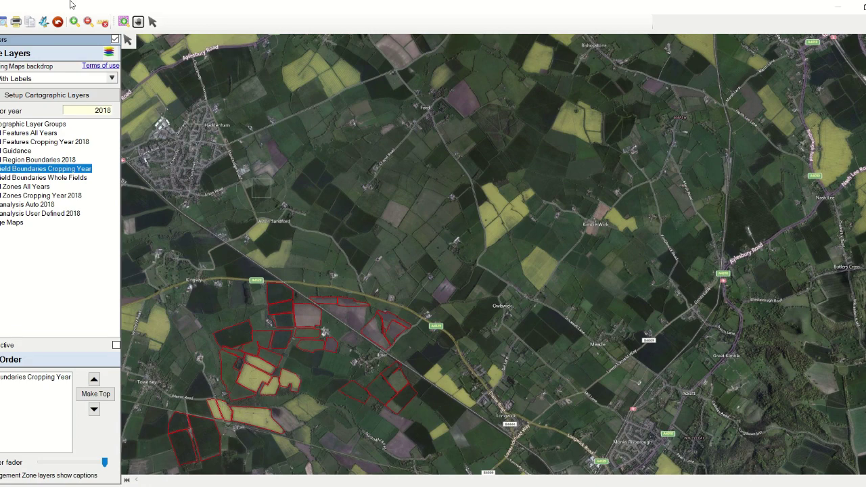
Turn on map editing and zoom in on the three red-outlined fields near the A4129
click(138, 22)
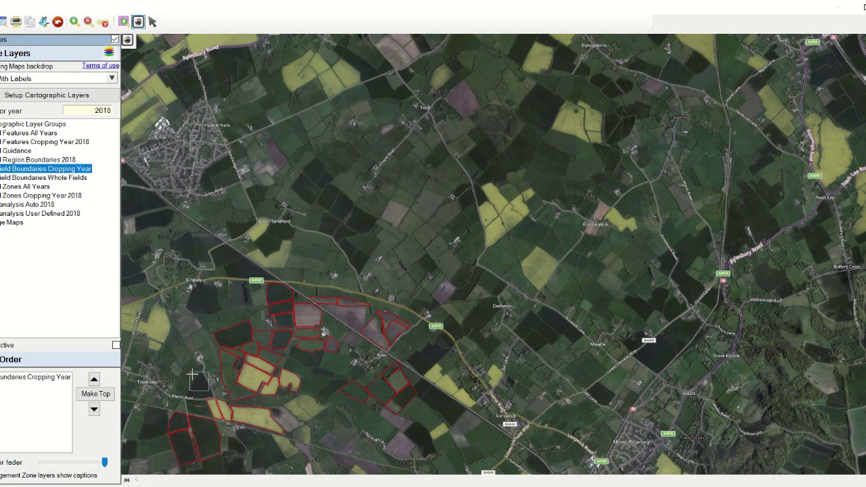
drag(288, 300, 681, 379)
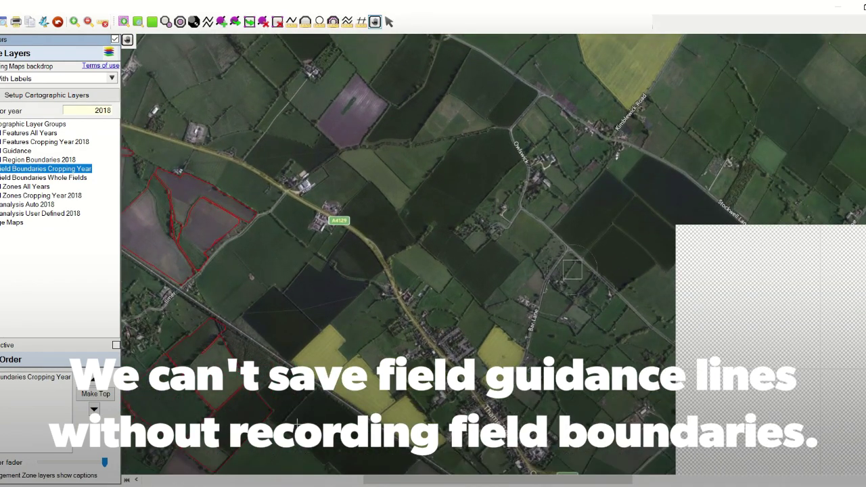
click(137, 481)
click(137, 480)
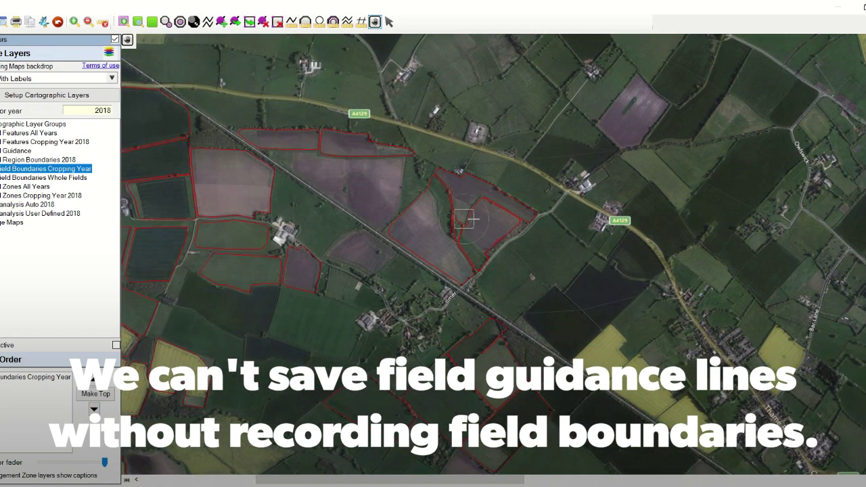
scroll(473, 258, up, 1)
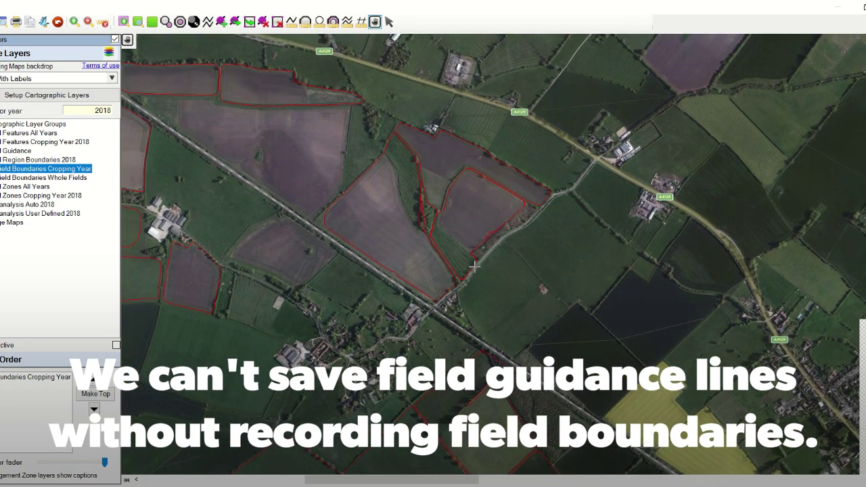
scroll(469, 230, up, 1)
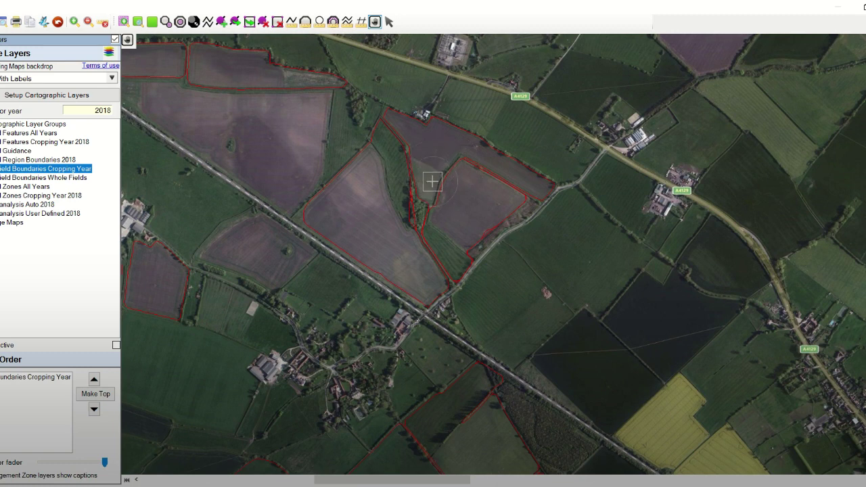
scroll(433, 179, up, 1)
scroll(435, 183, up, 1)
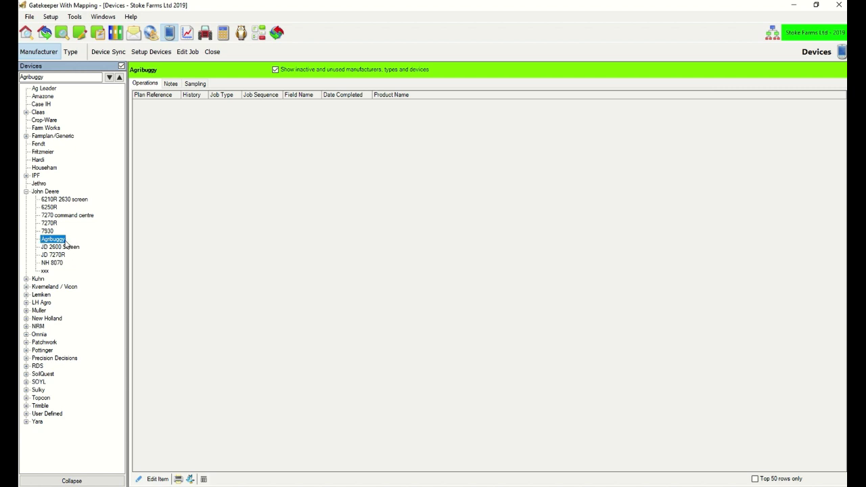
Open the Agribuggy's Device Sync on the Import tab, showing its path and GK_Profile profile
click(102, 57)
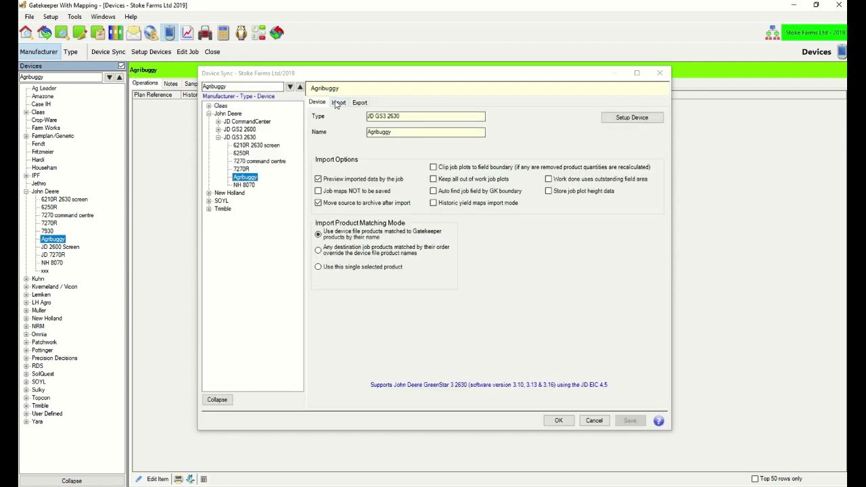
click(338, 103)
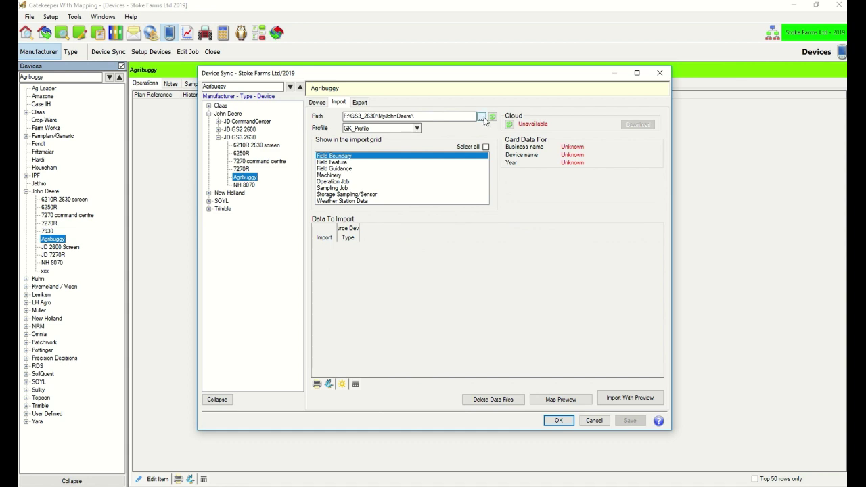
Set the import path to the AGRIBUGGY (G:) card, choosing GS3_2630 > GK_Profile
click(481, 117)
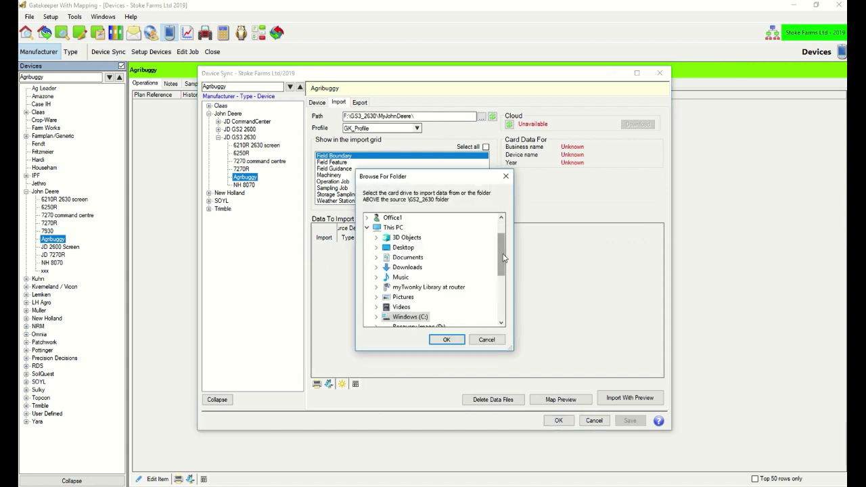
drag(503, 258, 503, 300)
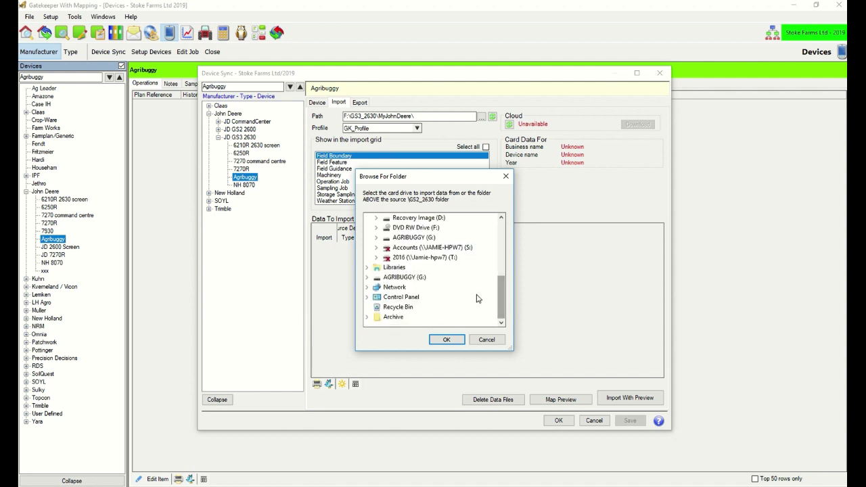
double_click(409, 285)
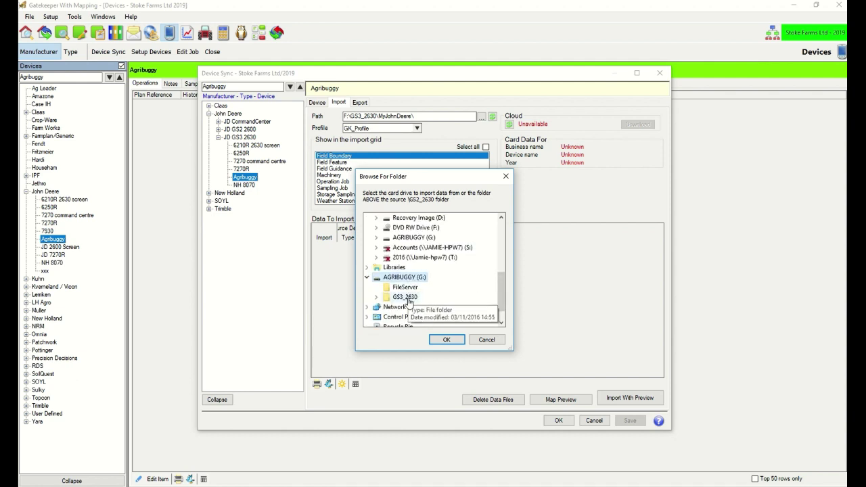
double_click(409, 302)
double_click(423, 307)
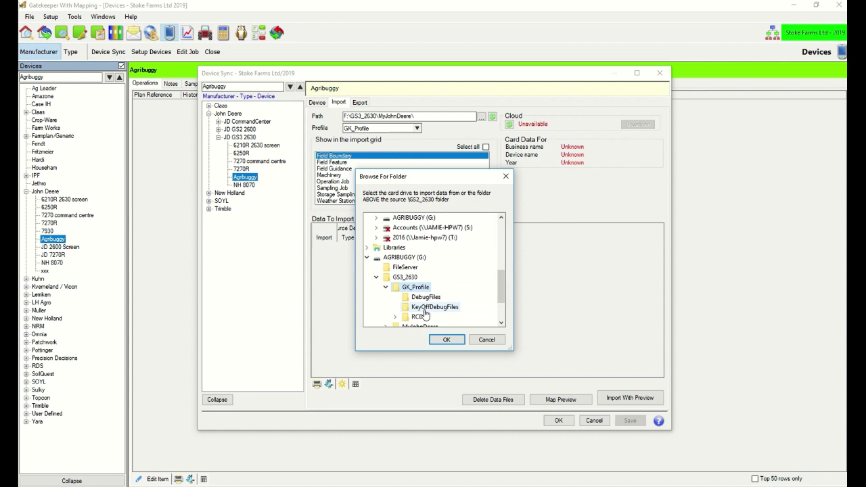
click(448, 340)
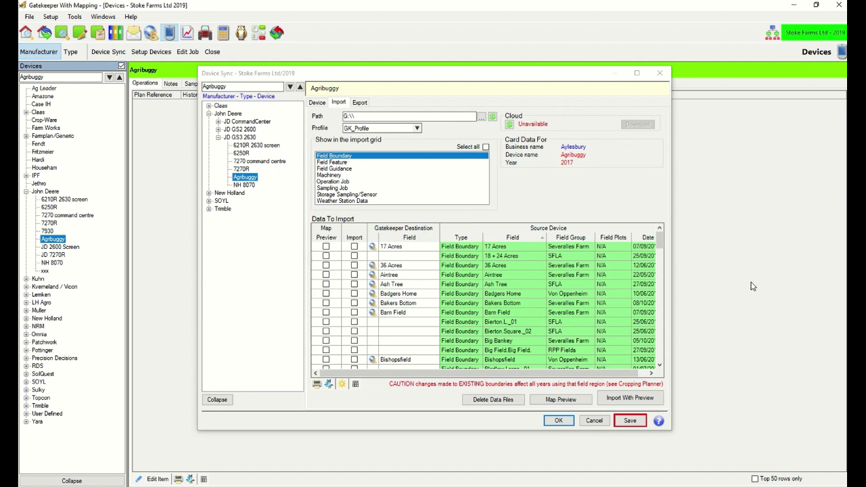
Scroll the Data To Import grid and tick Map Preview on the Long Meadow row
scroll(429, 348, down, 10)
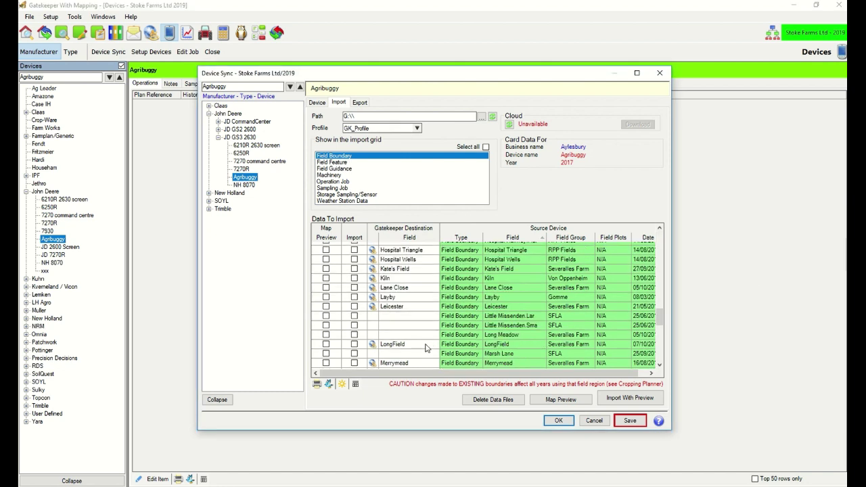
click(325, 337)
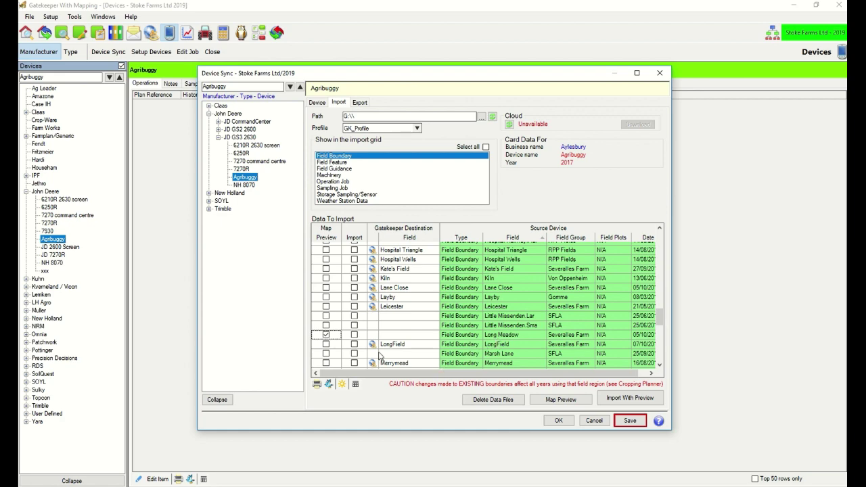
click(562, 400)
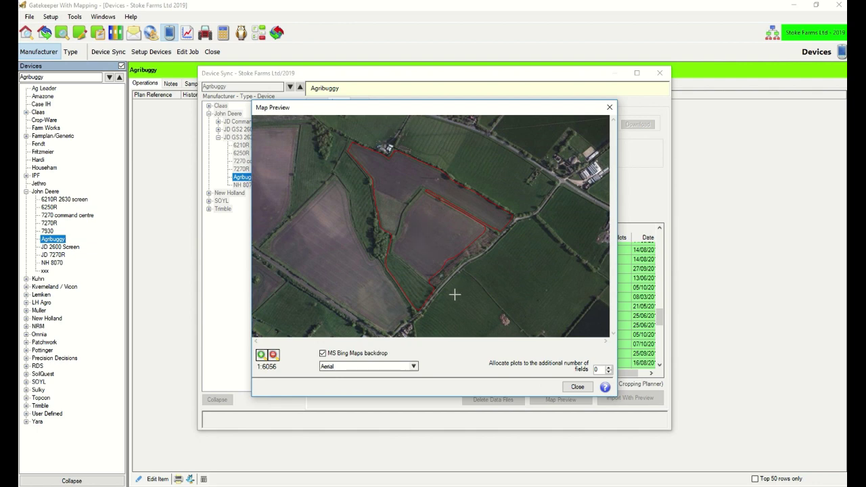
click(577, 387)
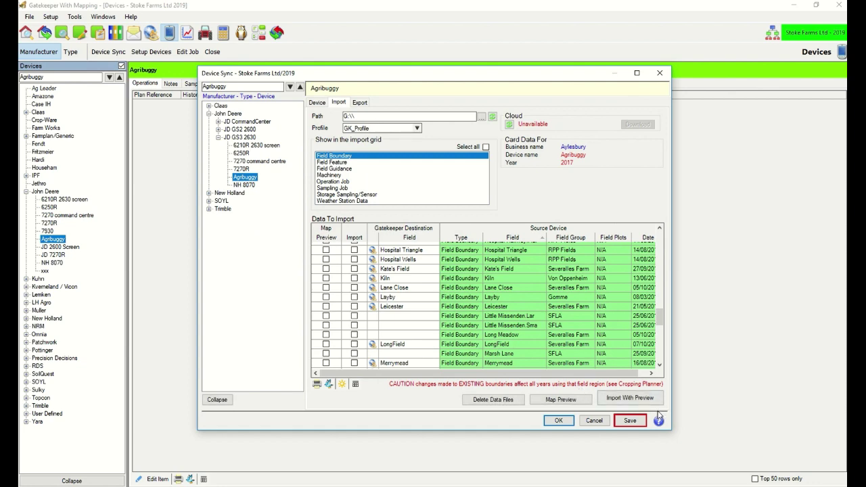
Bring Long Meadow's row into view and try its field picker twice without choosing a field
click(660, 353)
click(660, 353)
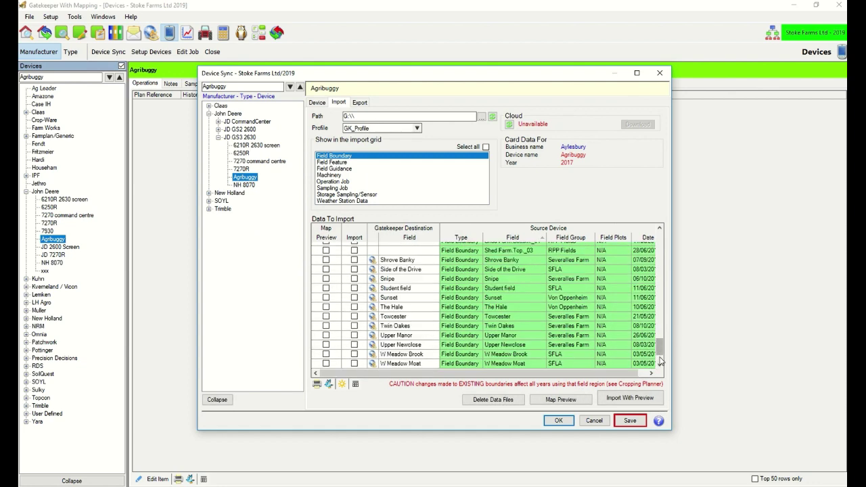
drag(661, 352, 661, 320)
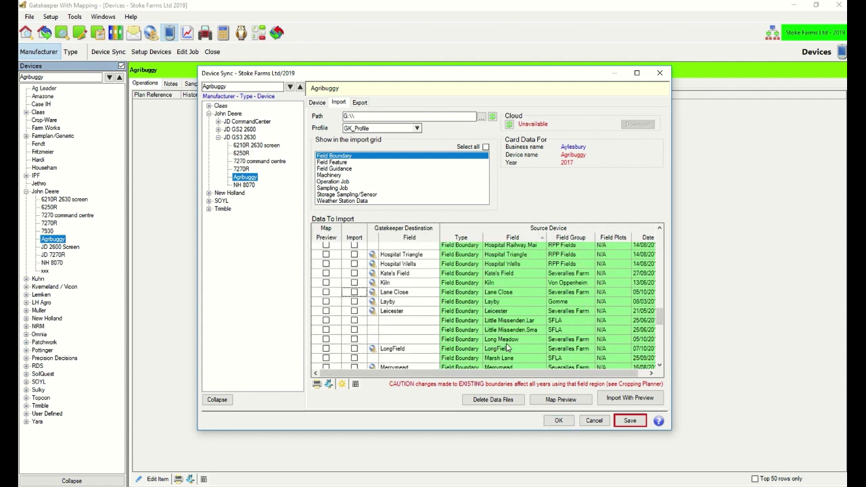
click(355, 341)
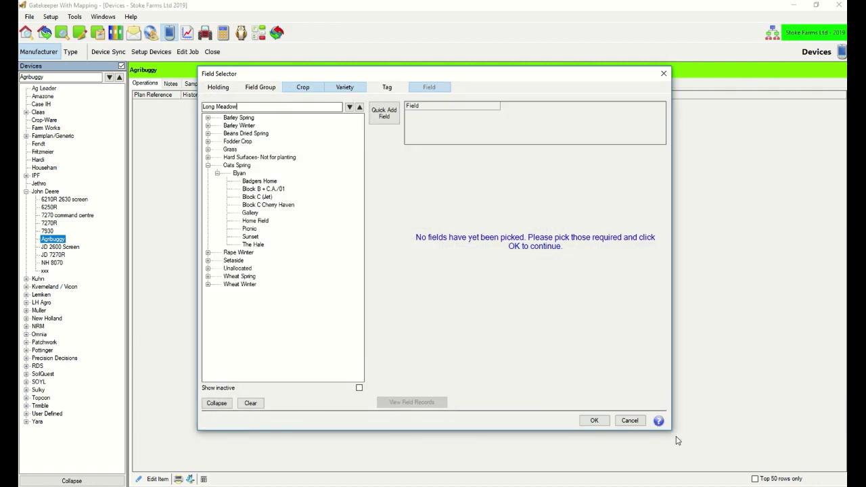
click(629, 421)
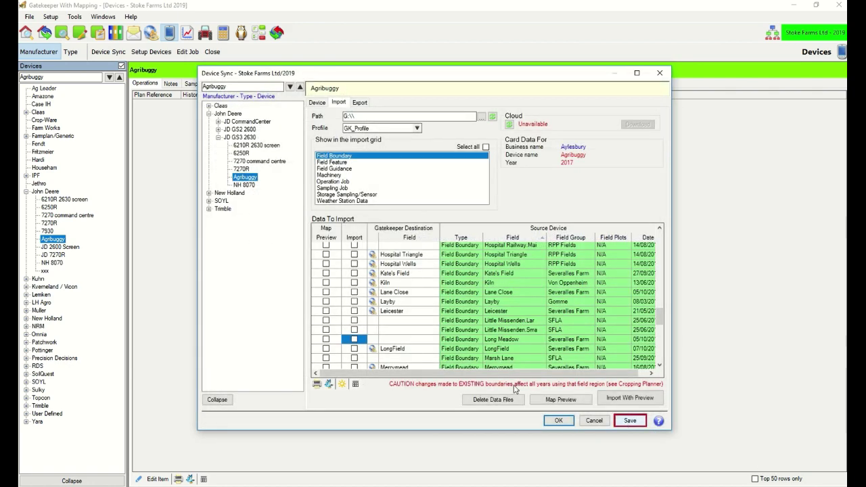
click(355, 343)
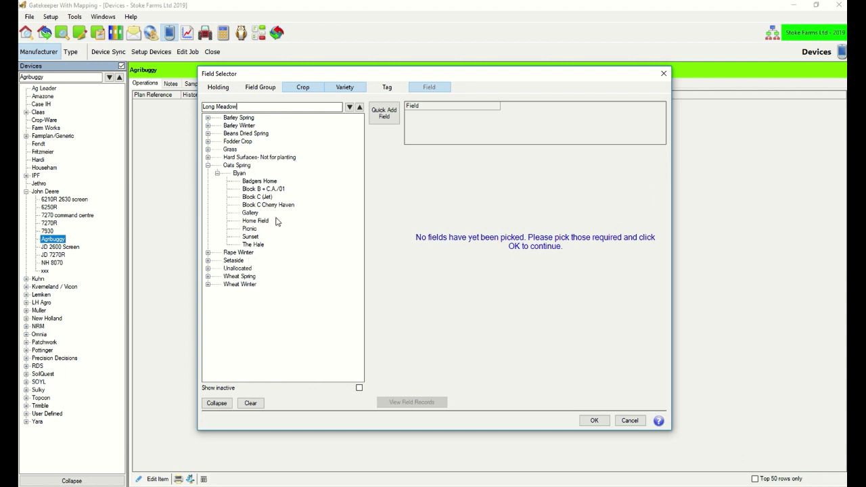
click(629, 421)
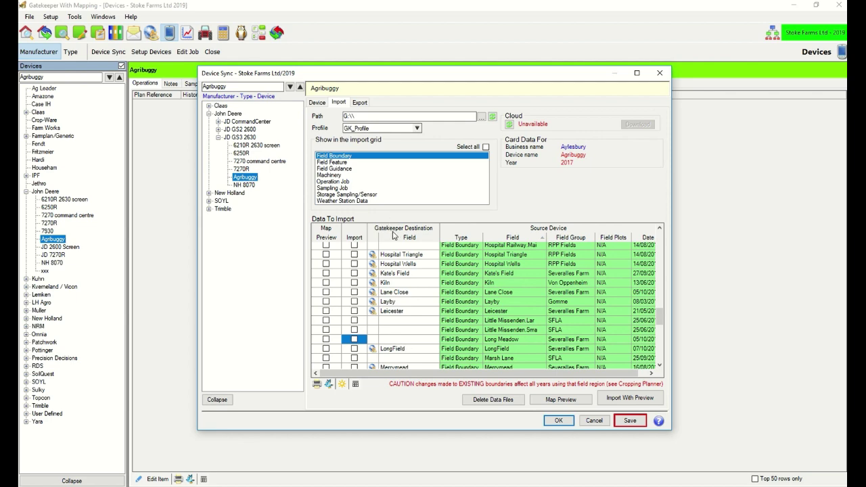
Assign Pete's Bog from Wheat Winter > Graham as Long Meadow's destination field
click(406, 343)
double_click(406, 343)
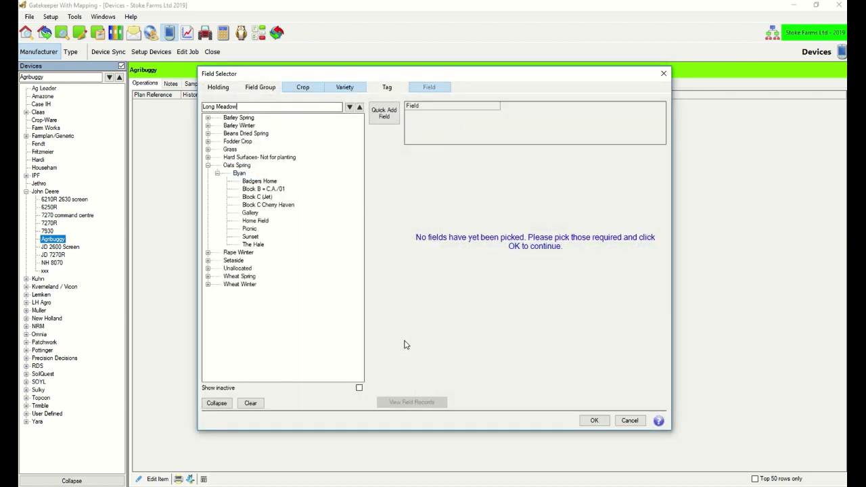
click(209, 285)
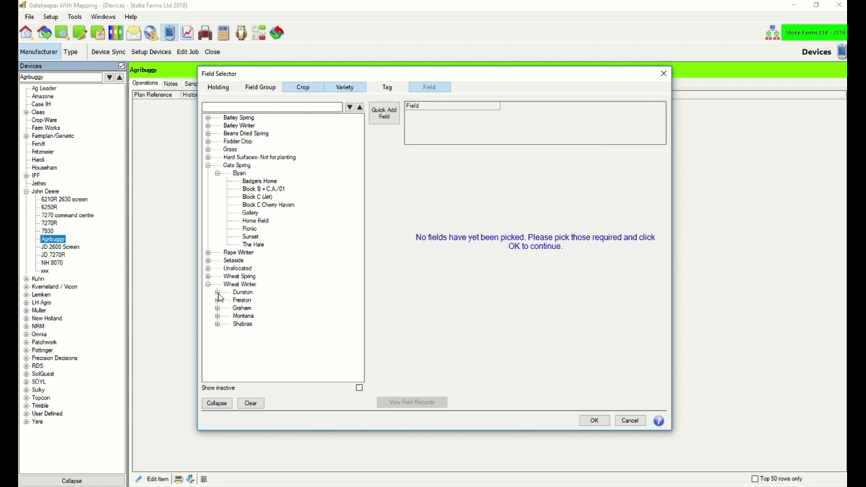
click(217, 292)
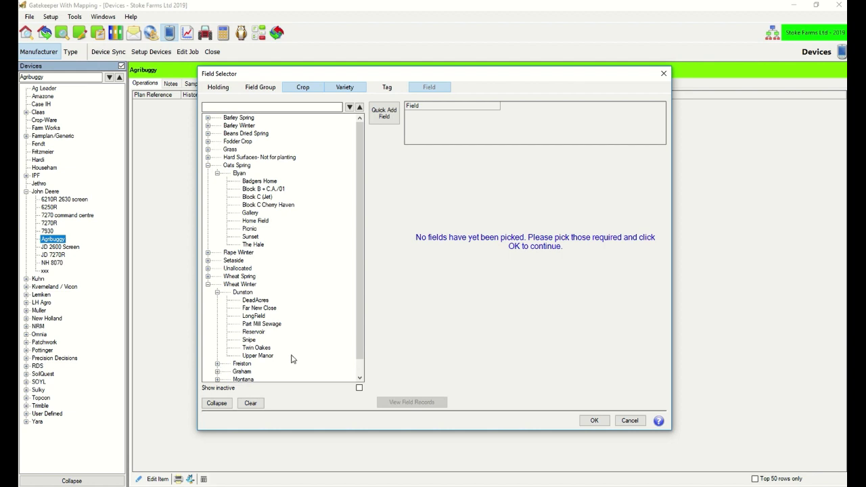
click(218, 372)
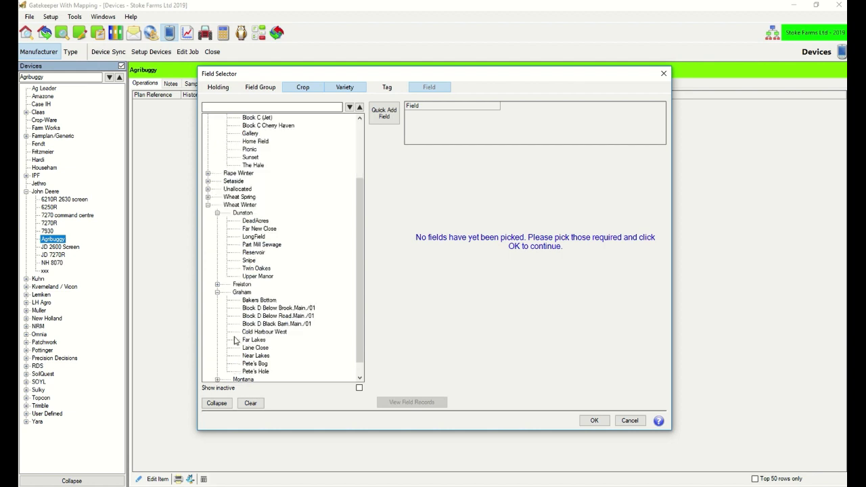
click(268, 365)
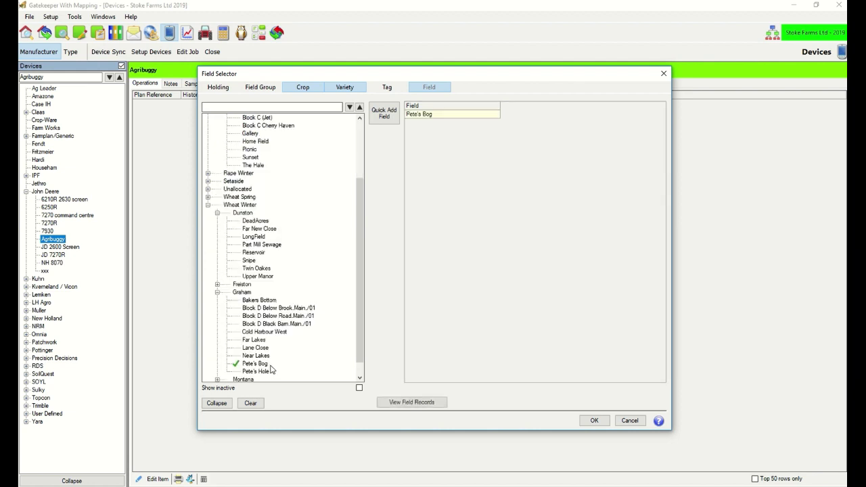
click(595, 421)
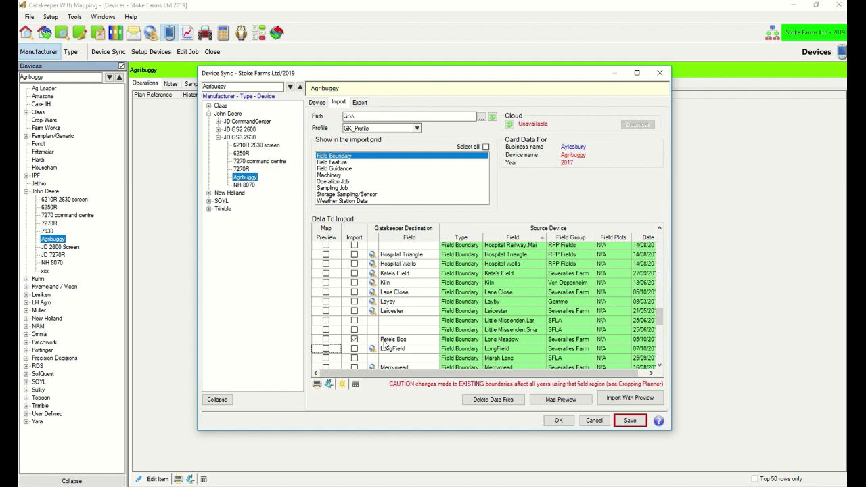
Import the ticked Long Meadow boundary with map preview, then close Device Sync
click(635, 398)
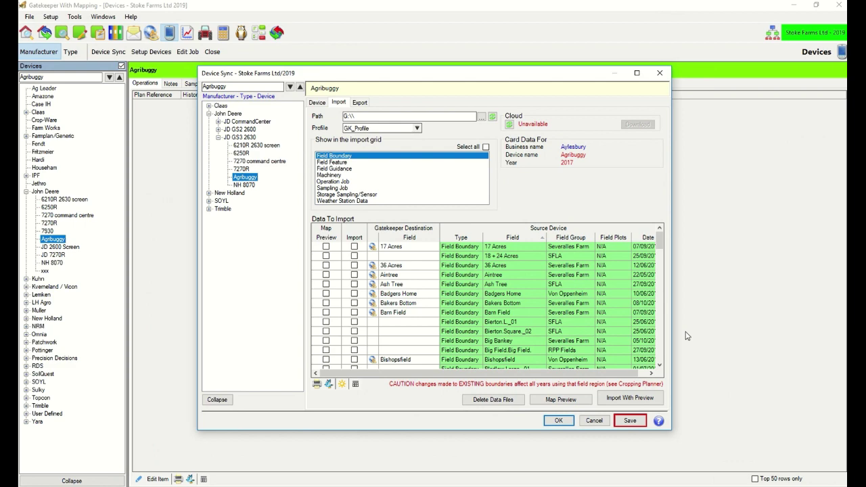
click(559, 421)
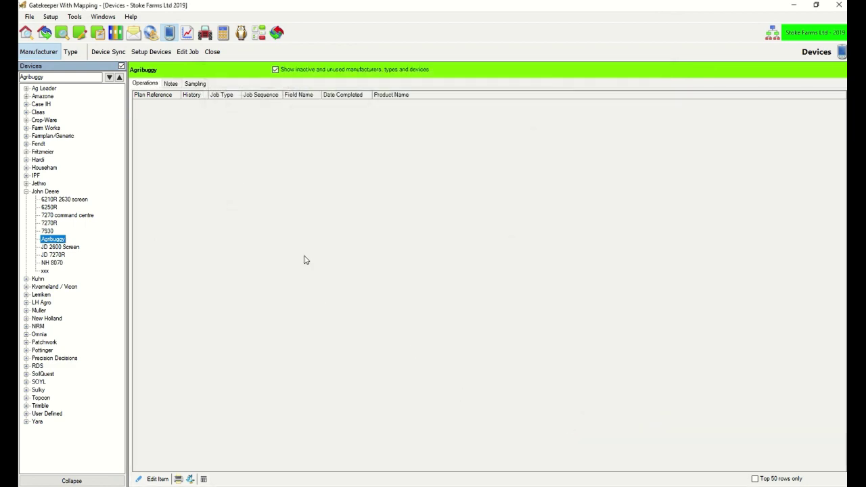
Show Pete's Hole's operations records under Severalles Farm > Wheat Winter > Graham
click(63, 33)
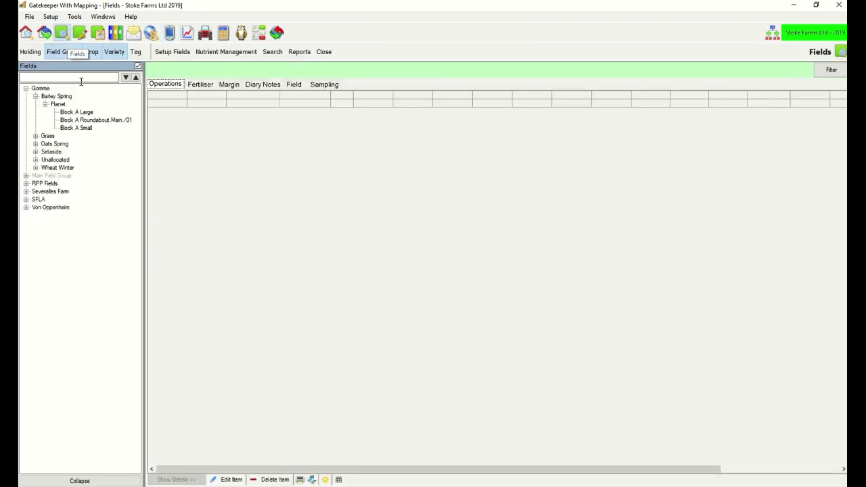
click(25, 191)
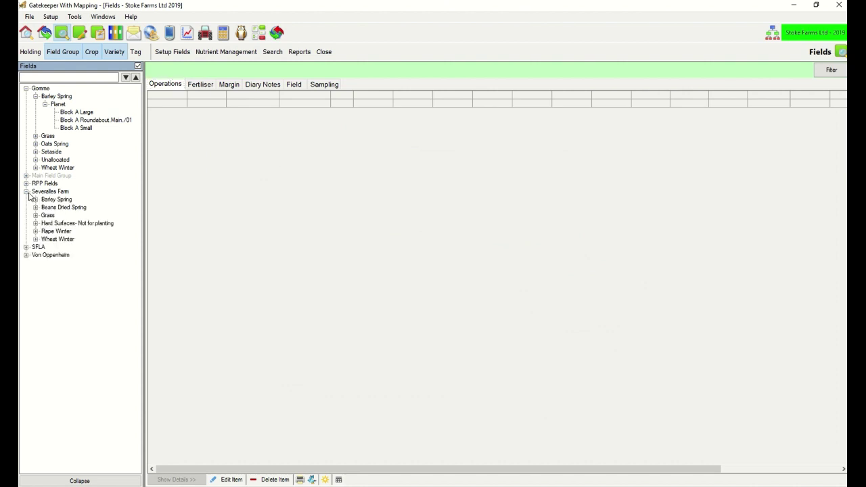
click(35, 239)
click(45, 255)
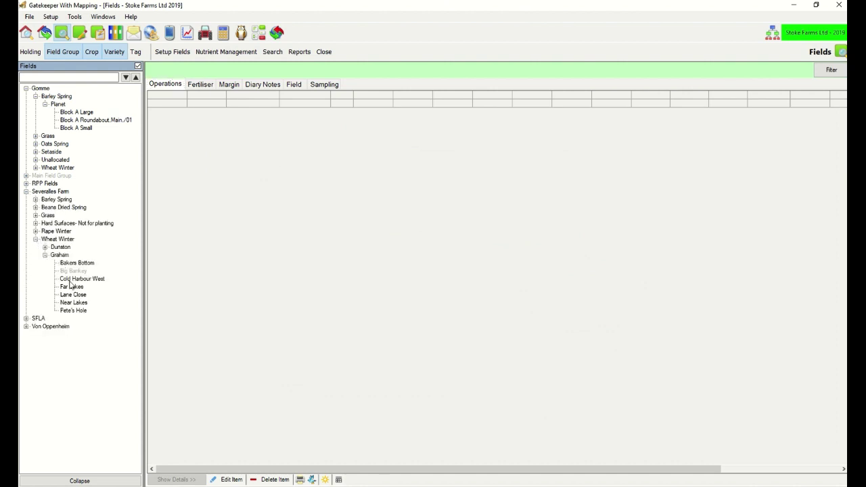
click(71, 310)
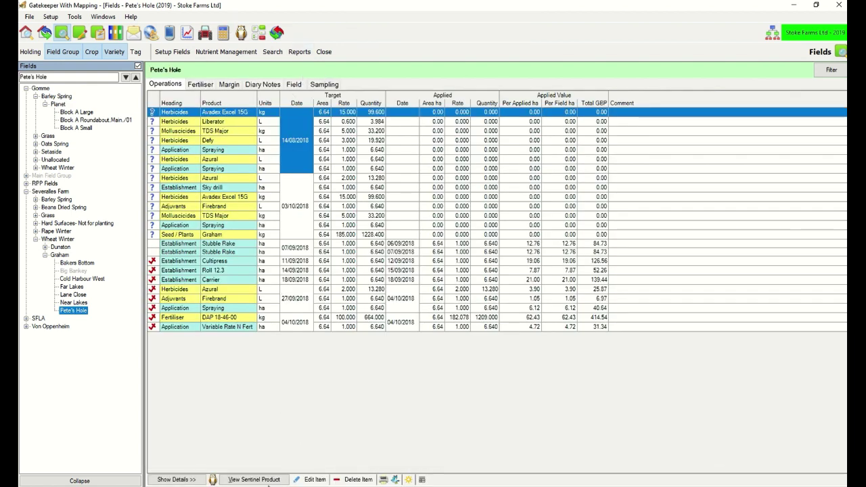
Review Pete's Hole's Field tab details and boundary map, then return to Devices
click(295, 85)
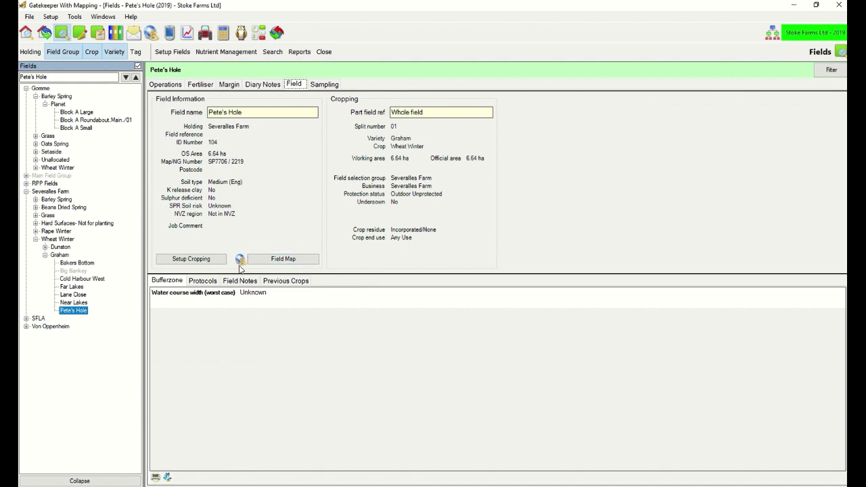
click(250, 259)
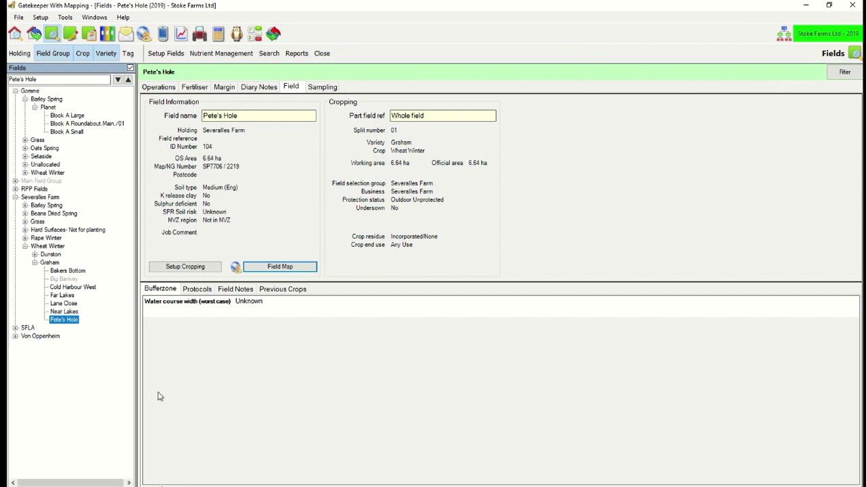
click(123, 16)
click(163, 33)
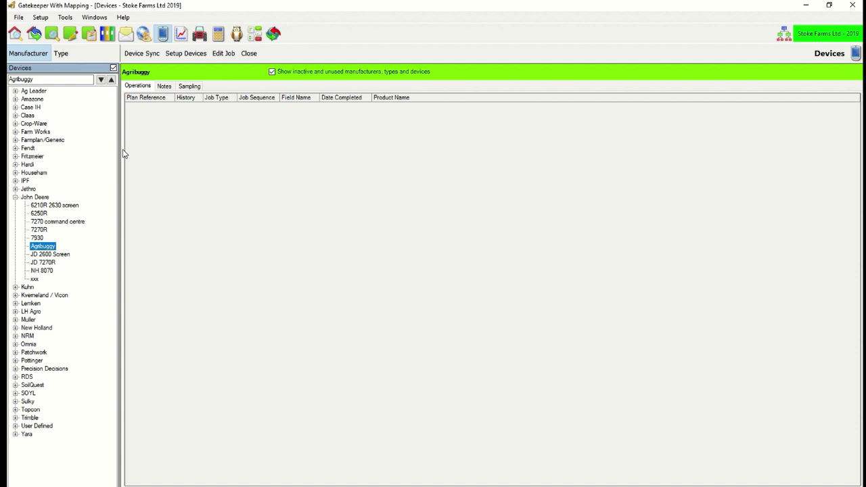
Open the 7270 command centre's Device Sync Export settings on the Fields sub-tab
click(42, 222)
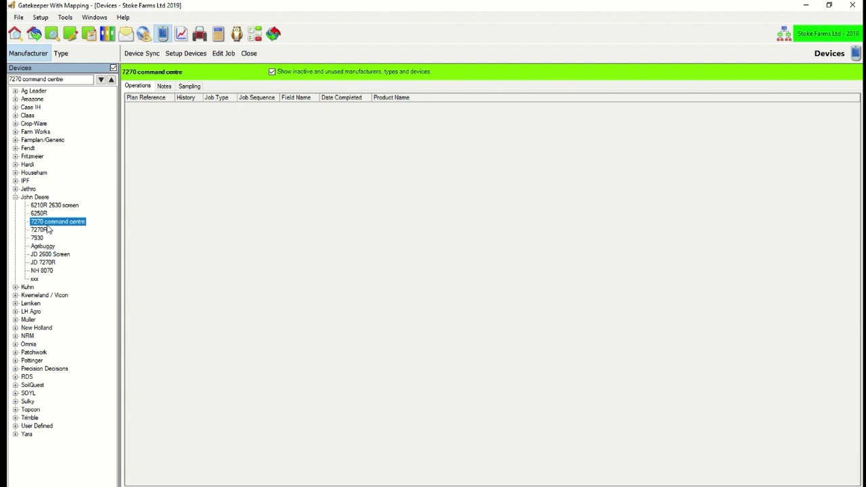
click(145, 56)
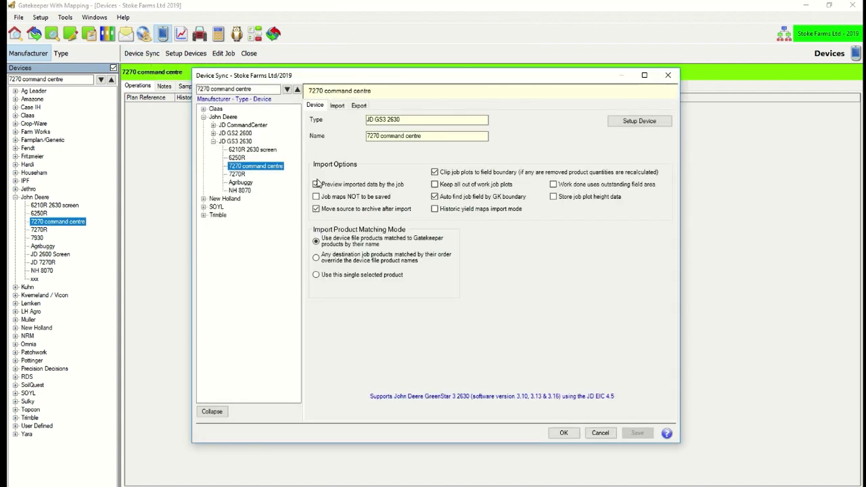
click(358, 105)
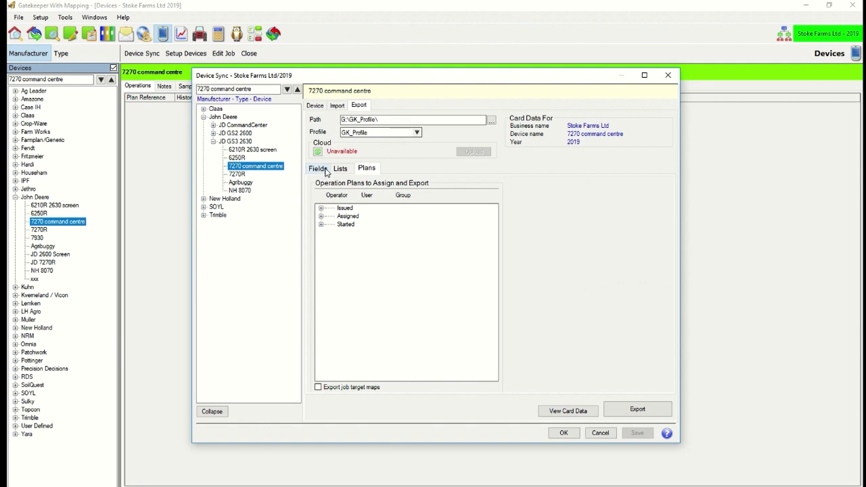
click(326, 172)
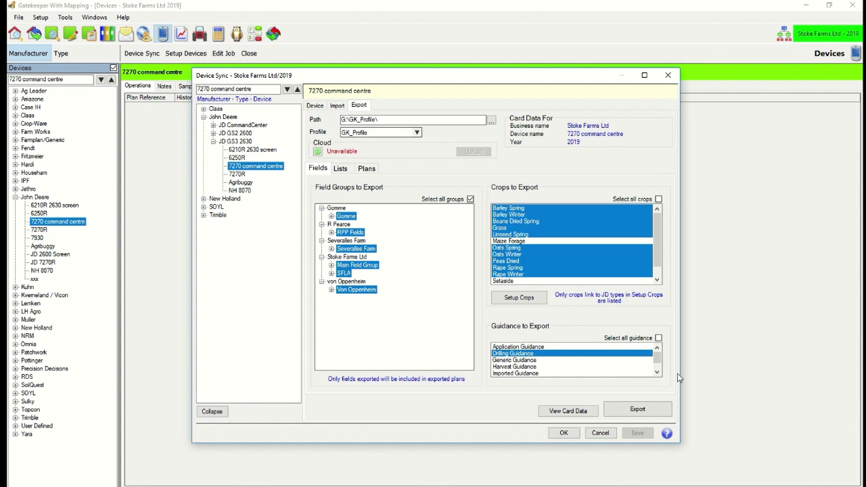
Try the export and dismiss the error that G:\GK_Profile\ cannot be found
drag(657, 358, 664, 357)
click(662, 412)
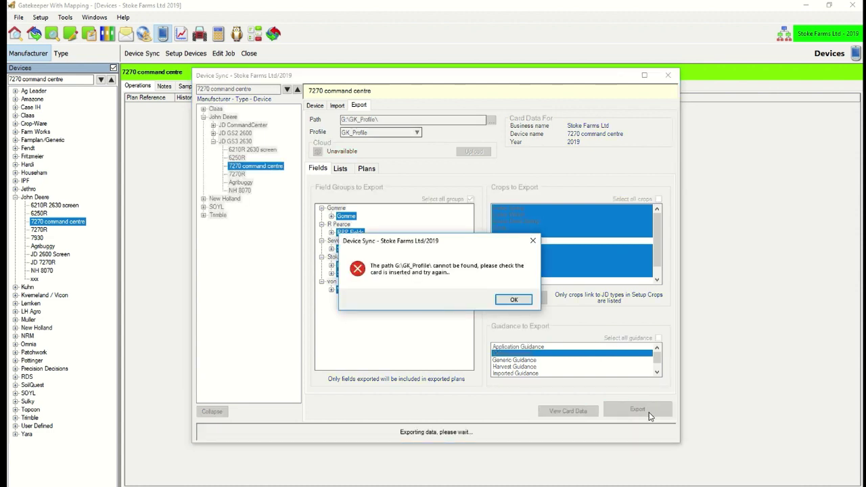
click(518, 300)
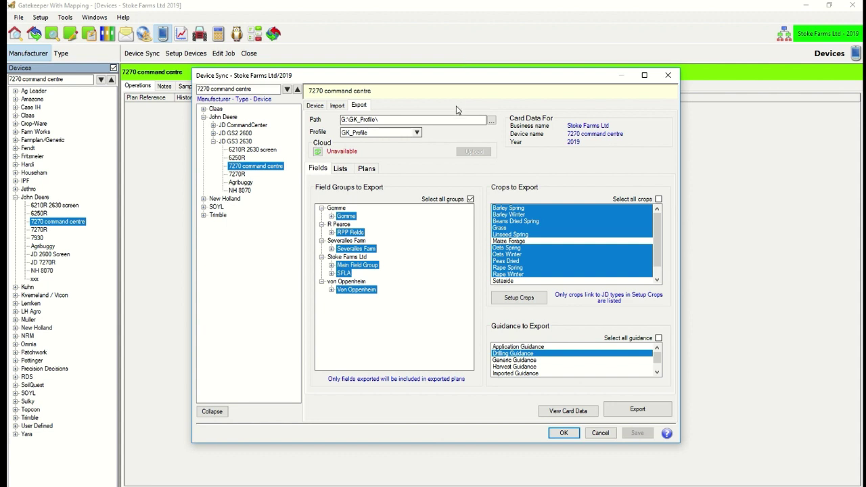
Set the 7270 command centre export path to the PT SYSTEMS (G:) drive, G:\
click(493, 121)
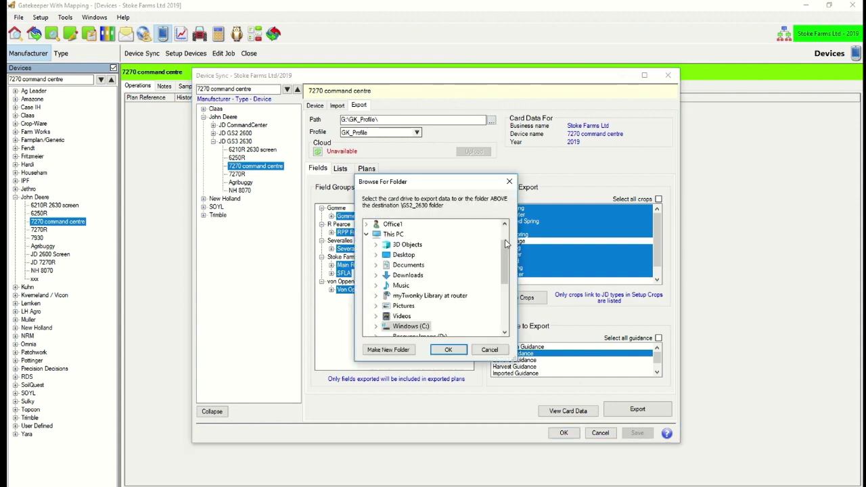
drag(505, 249, 504, 279)
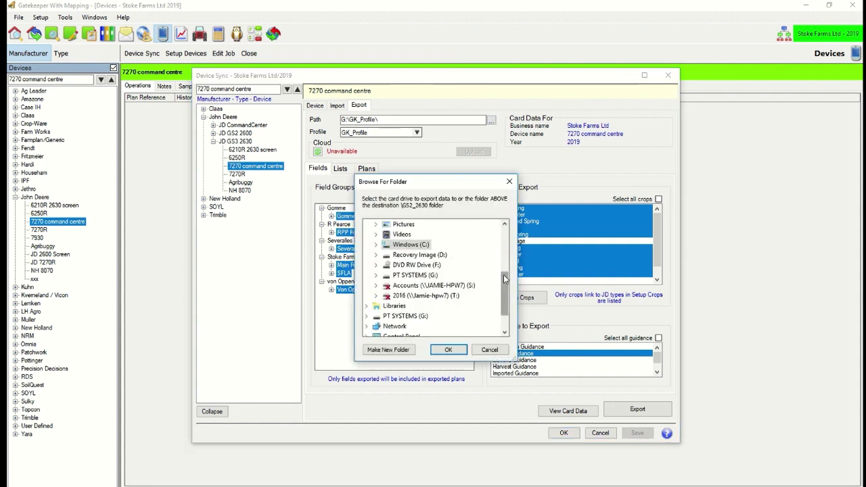
click(425, 316)
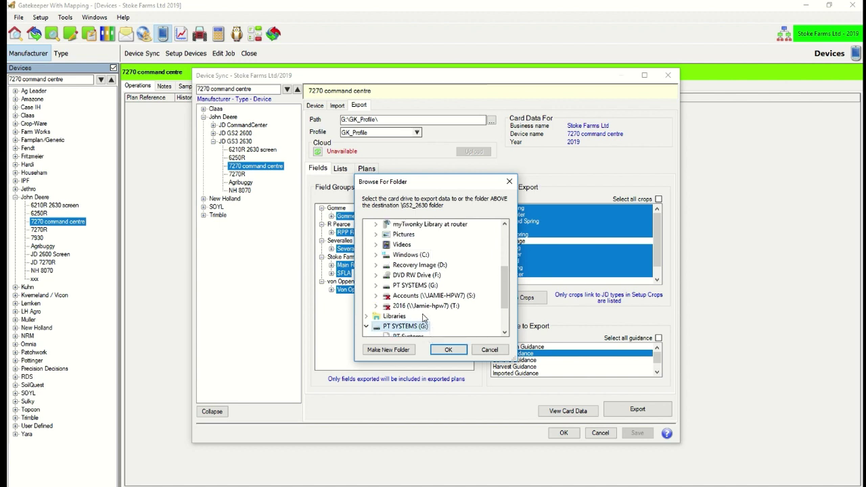
click(504, 333)
click(504, 333)
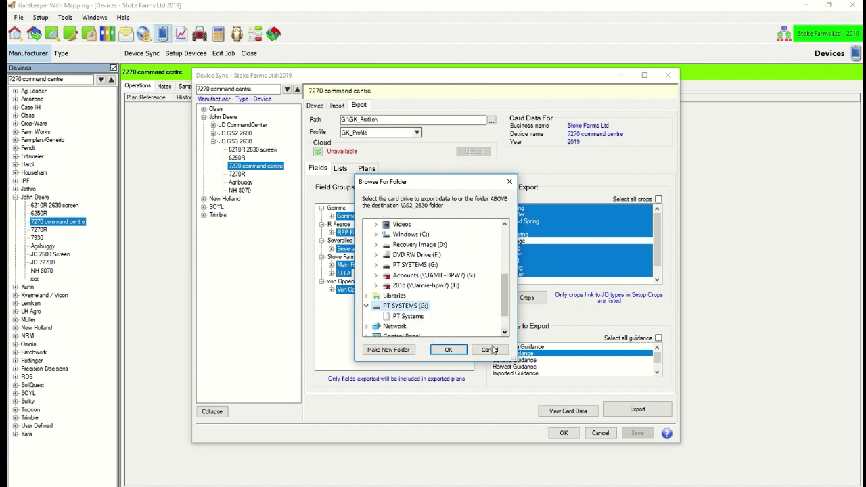
click(448, 350)
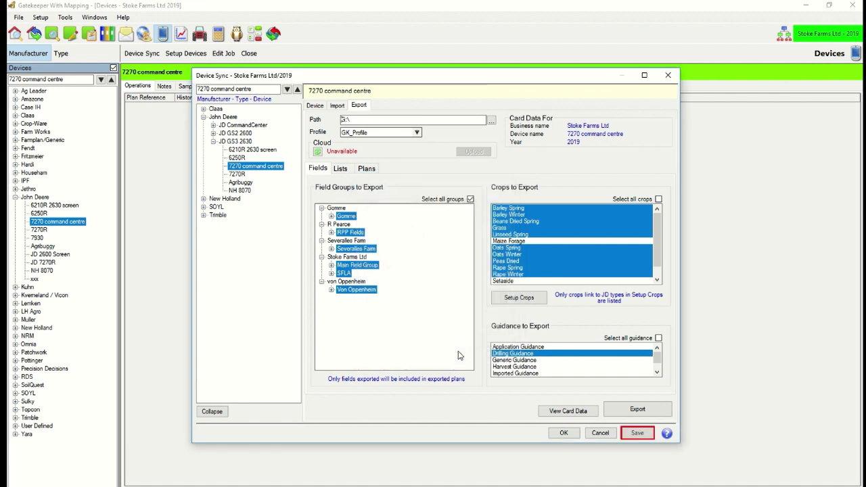
Export the 7270 data to G:\, overwriting the card's existing data, then close the log and Device Sync
click(639, 410)
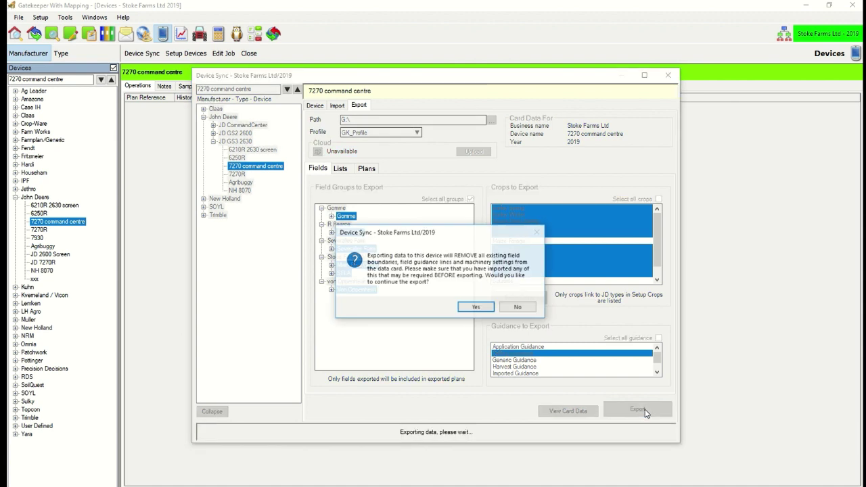
click(475, 308)
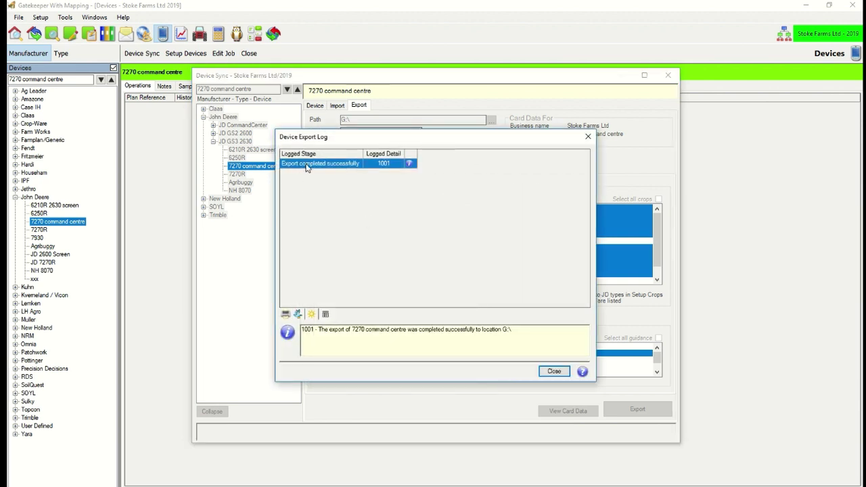
click(561, 371)
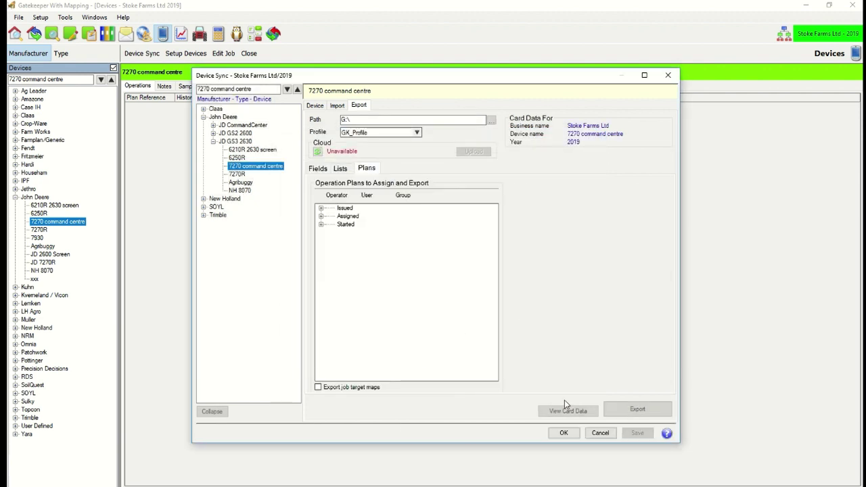
click(564, 435)
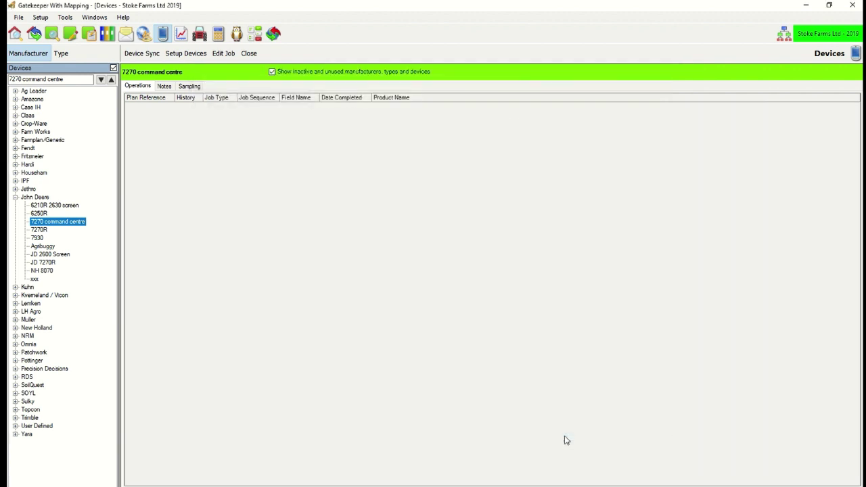